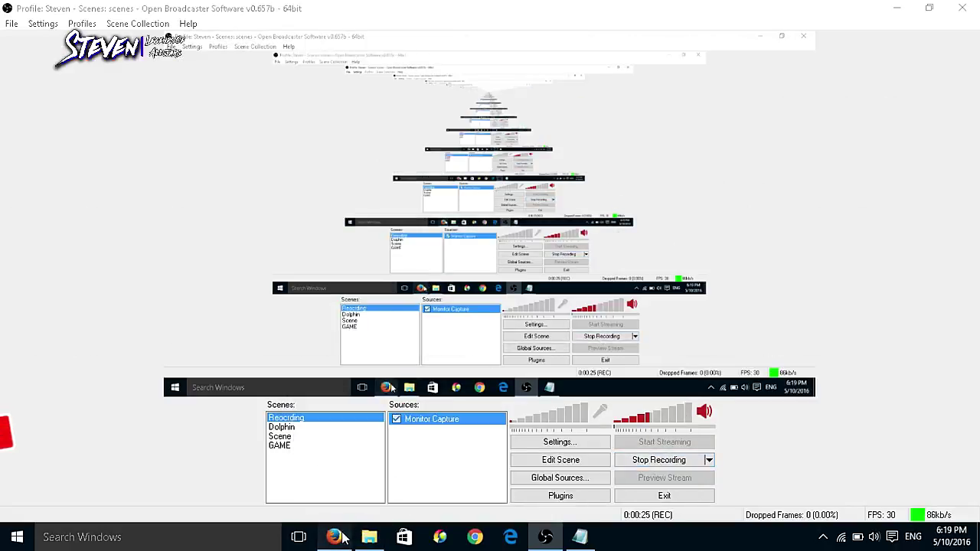
In Firefox, open the 'IMPORTANT ANNOUNCEMENT | MUST WATCH | LOA' video from the channel's Videos grid.
{"action": "left_click", "coordinate": [333, 537]}
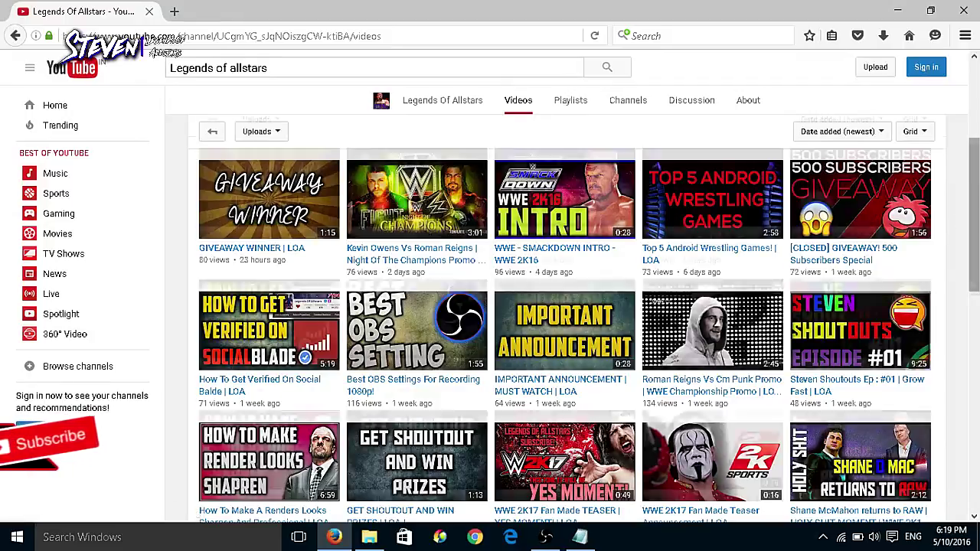
{"action": "scroll", "coordinate": [850, 220], "scroll_direction": "down", "scroll_amount": 3}
{"action": "scroll", "coordinate": [569, 283], "scroll_direction": "down", "scroll_amount": 1}
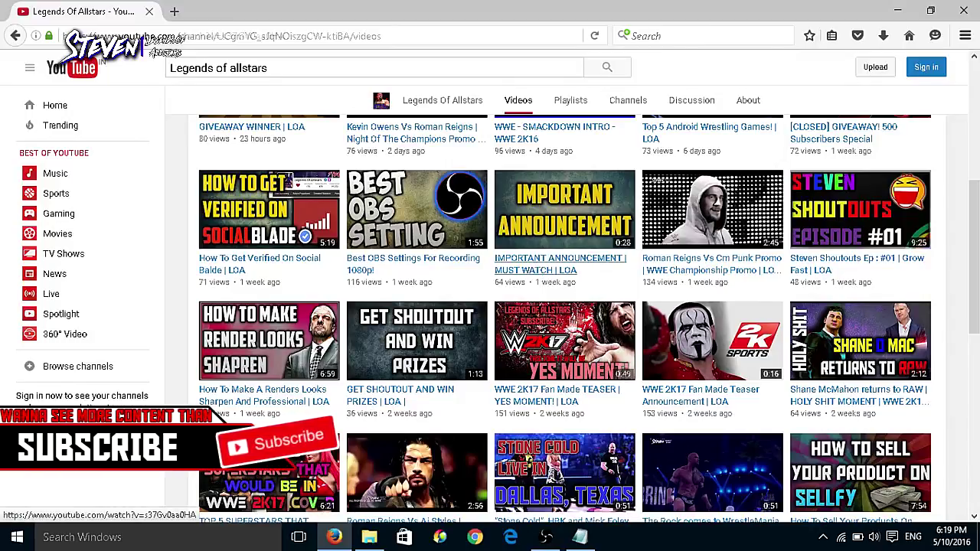
{"action": "left_click", "coordinate": [564, 340]}
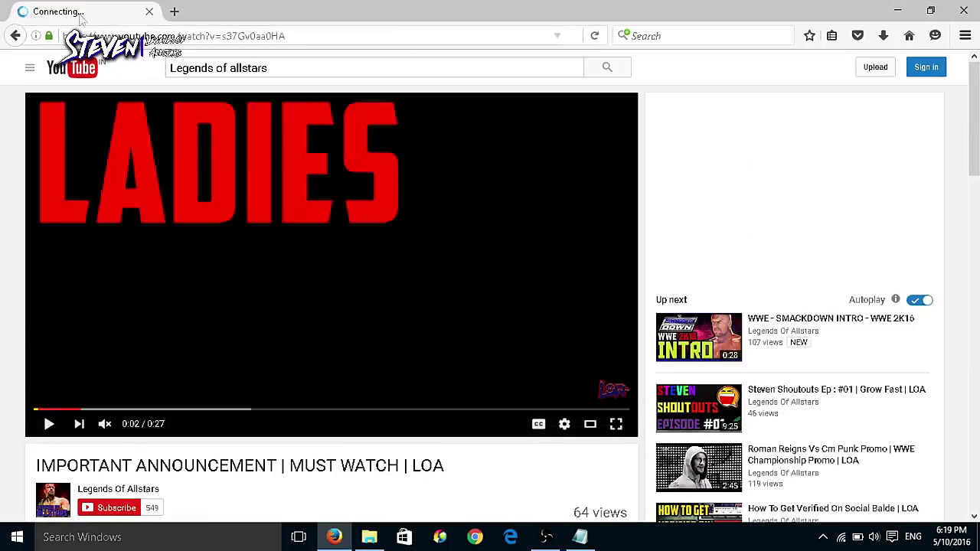
Insert 'gif' before 'youtube' in the video's web address to load it in gifs.com.
{"action": "left_click", "coordinate": [342, 36]}
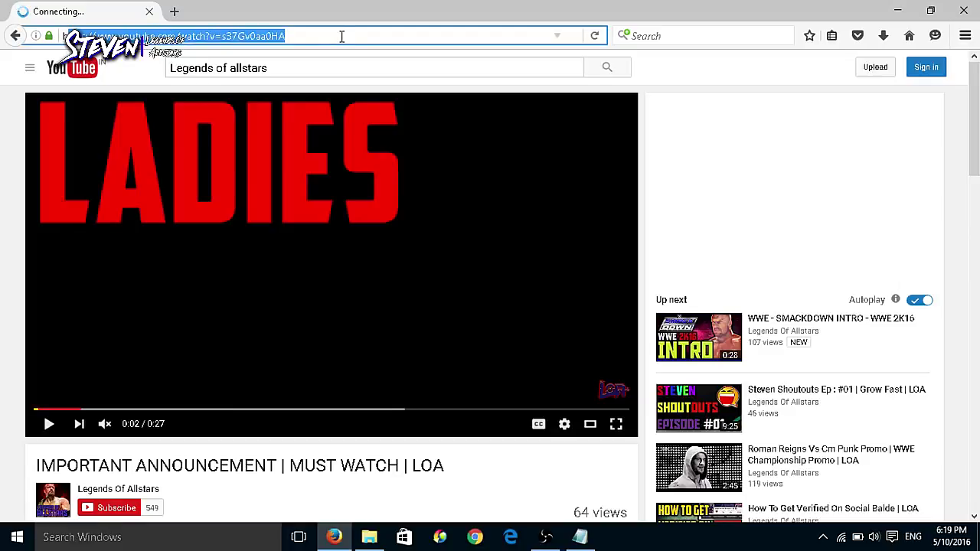
{"action": "key", "text": "Return"}
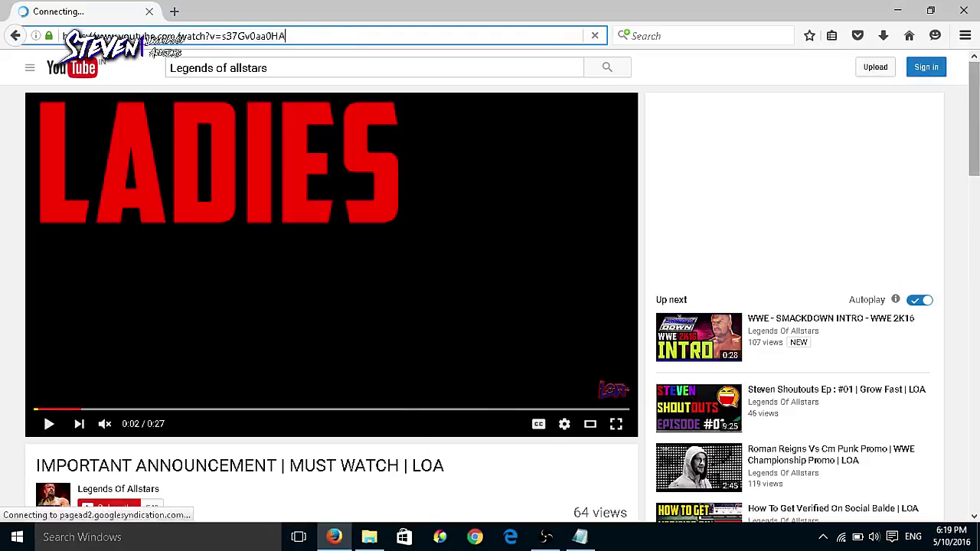
{"action": "scroll", "coordinate": [948, 164], "scroll_direction": "down", "scroll_amount": 3}
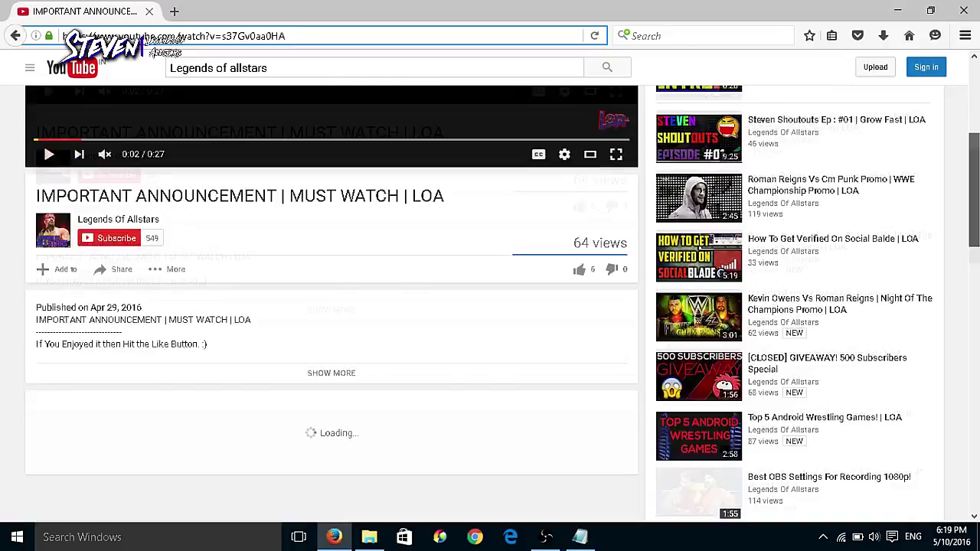
{"action": "left_click_drag", "start_coordinate": [319, 35], "coordinate": [55, 38]}
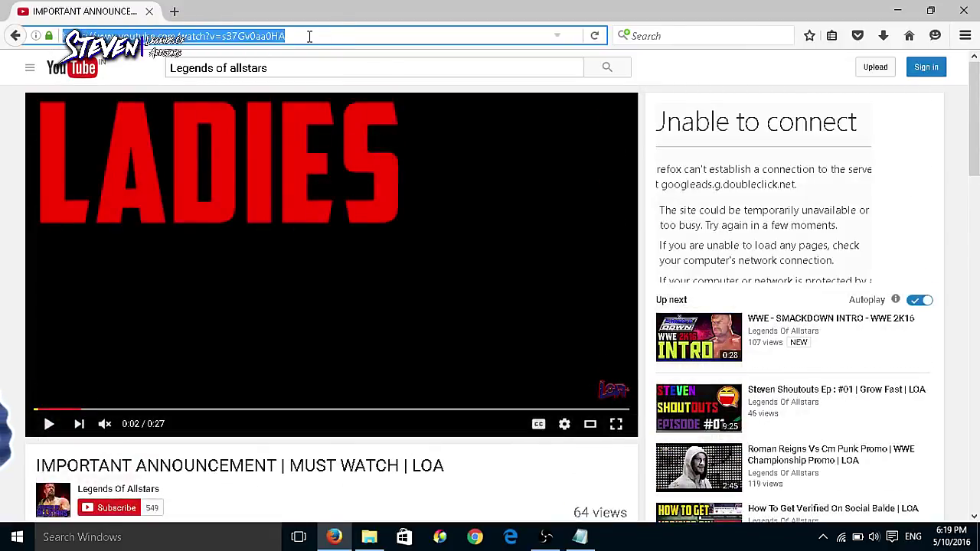
{"action": "key", "text": "End"}
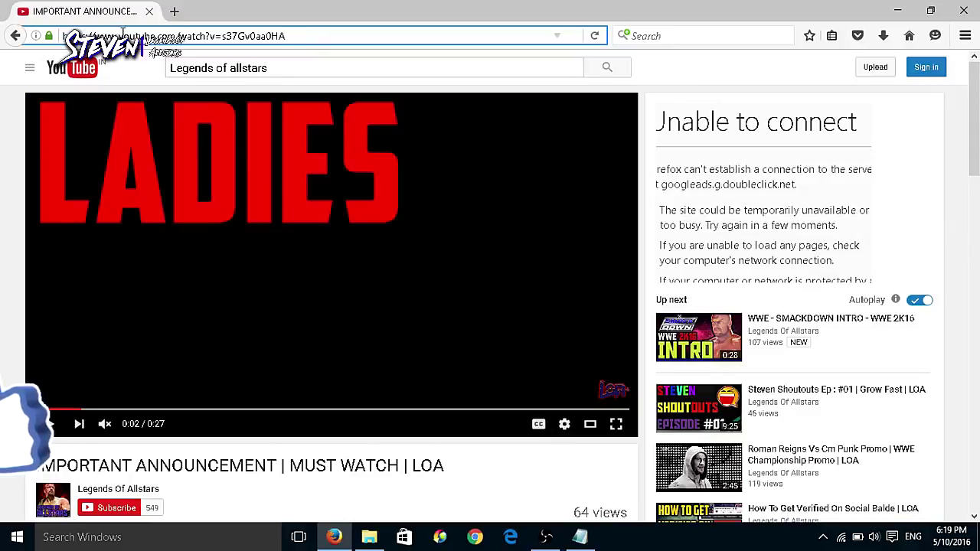
{"action": "left_click", "coordinate": [120, 35]}
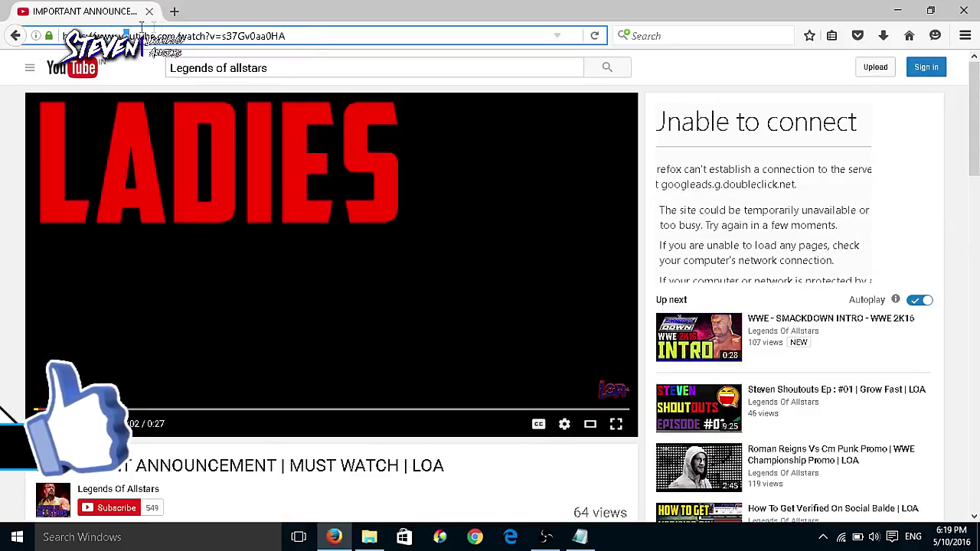
{"action": "mouse_move", "coordinate": [177, 31]}
{"action": "left_mouse_down"}
{"action": "mouse_move", "coordinate": [29, 27]}
{"action": "mouse_move", "coordinate": [177, 33]}
{"action": "left_mouse_up"}
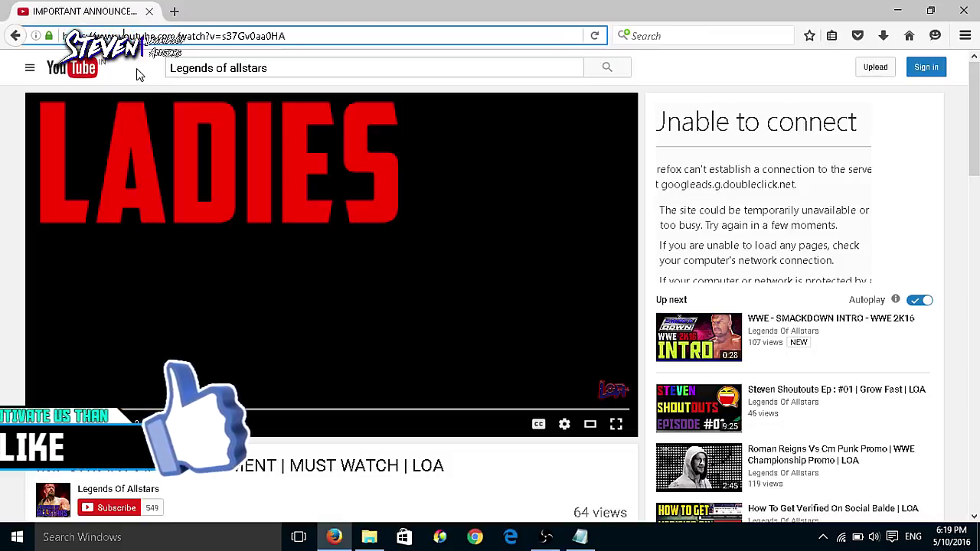
{"action": "type", "text": "gif"}
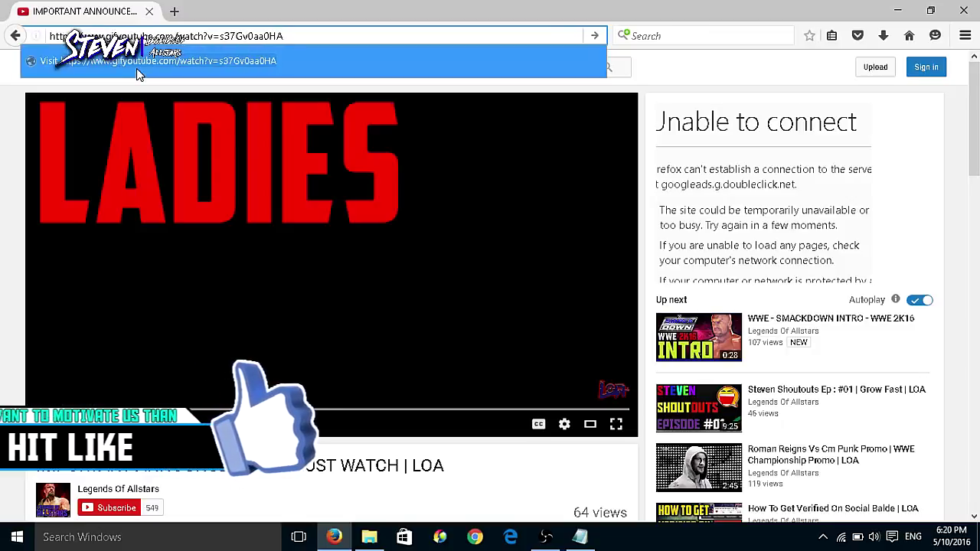
{"action": "key", "text": "Return"}
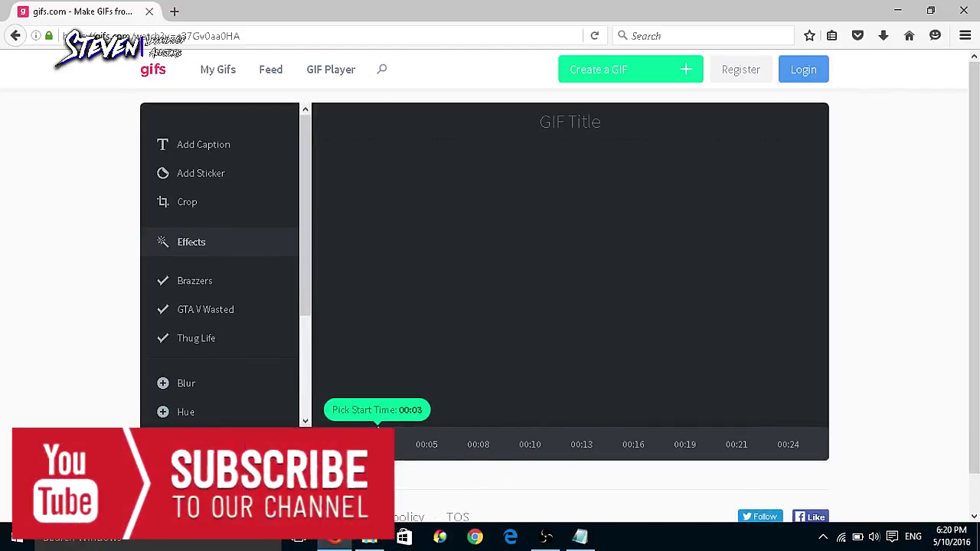
Set the GIF's start point at 3 seconds on the gifs.com timeline.
{"action": "left_click", "coordinate": [377, 427]}
{"action": "scroll", "coordinate": [919, 322], "scroll_direction": "down", "scroll_amount": 2}
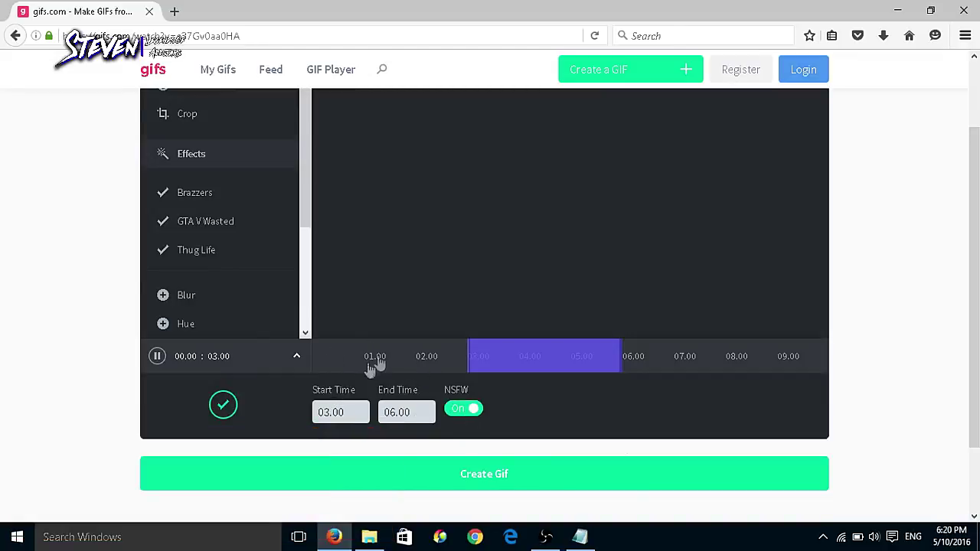
Set End Time to 05.00 so the GIF spans 03.00–05.00, and create it.
{"action": "left_click_drag", "start_coordinate": [351, 414], "coordinate": [314, 408]}
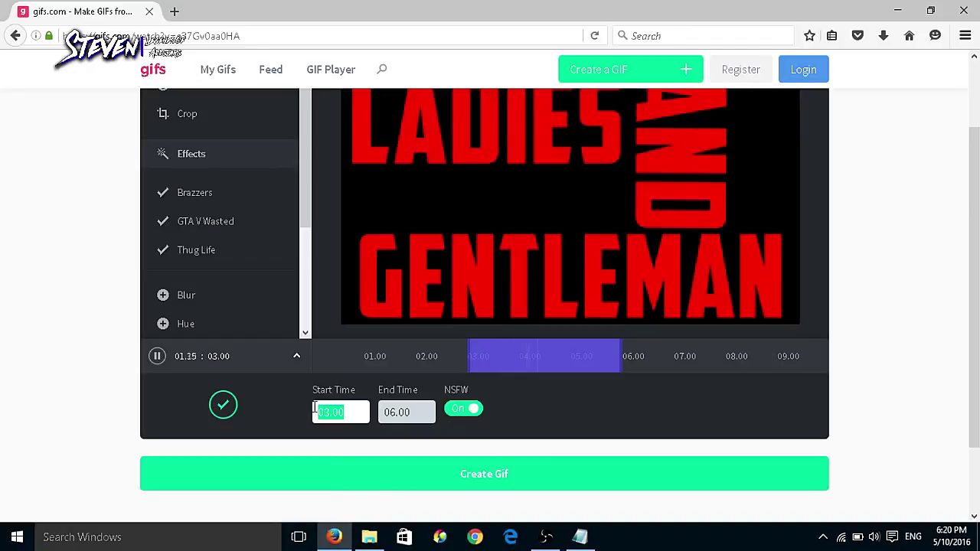
{"action": "left_click", "coordinate": [405, 413]}
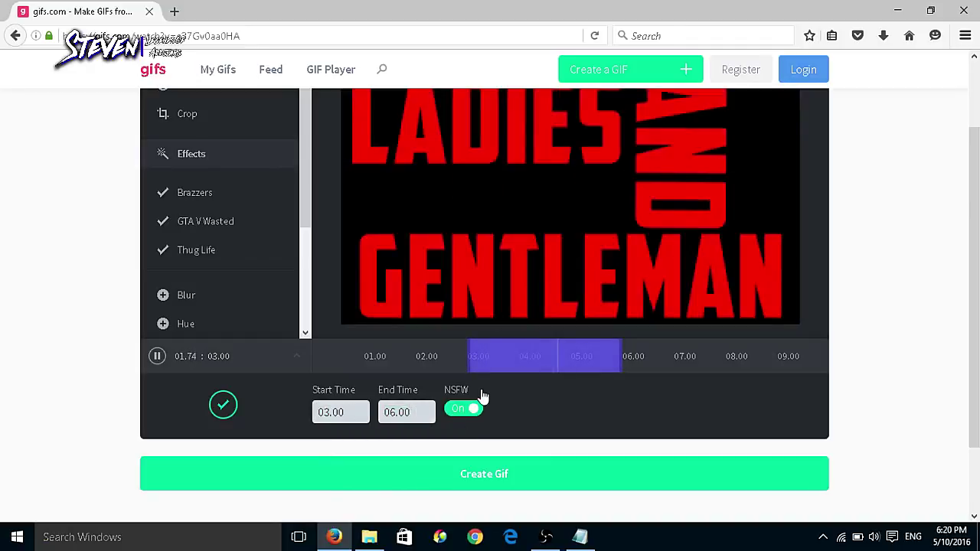
{"action": "double_click", "coordinate": [428, 411]}
{"action": "type", "text": "0"}
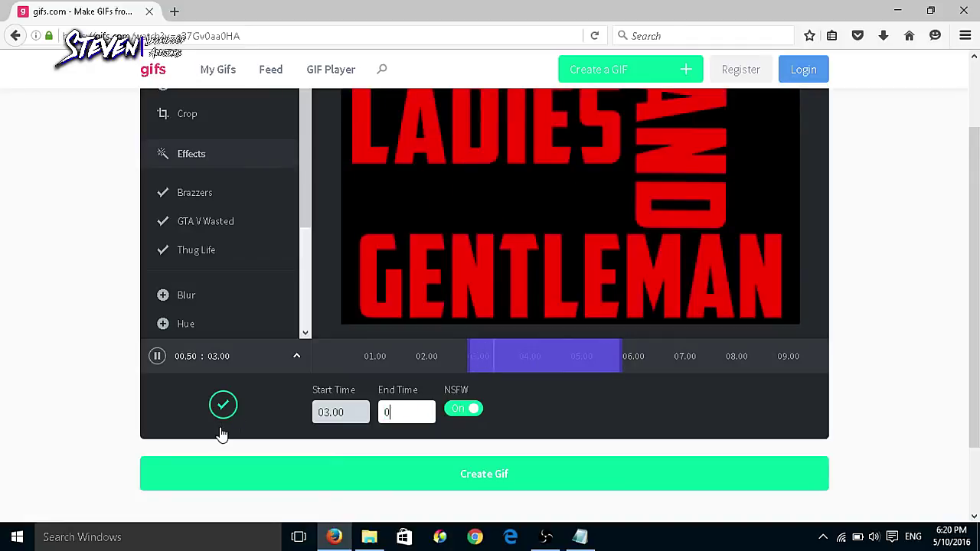
{"action": "type", "text": "5"}
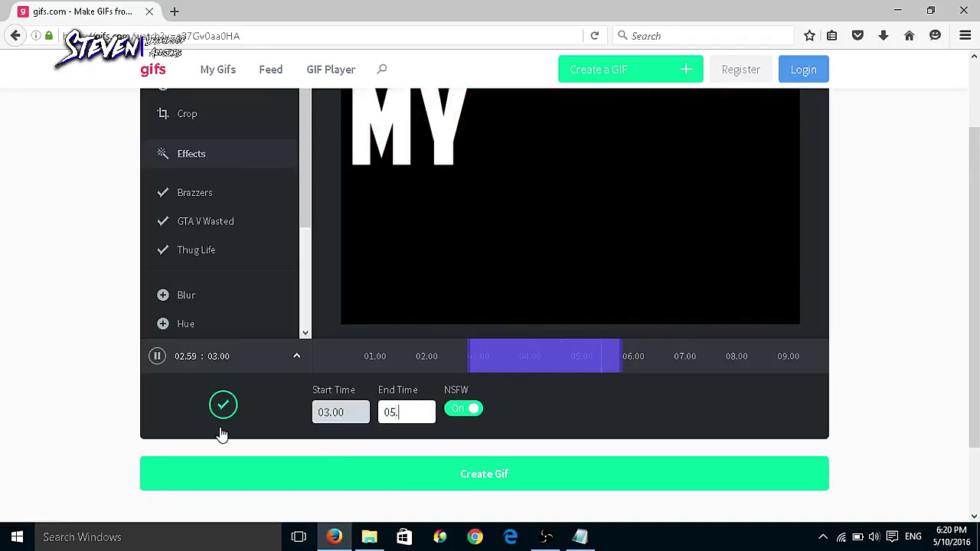
{"action": "type", "text": ".00"}
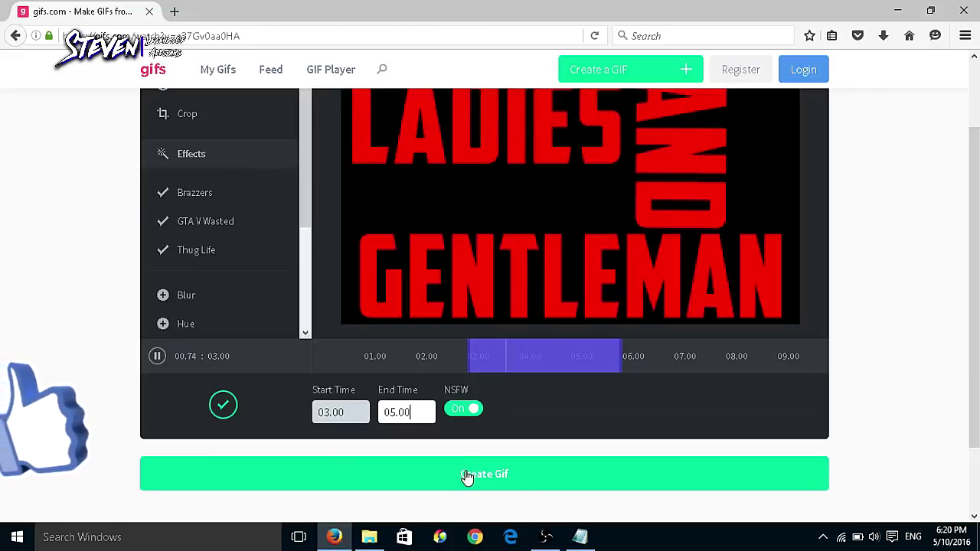
{"action": "left_click", "coordinate": [465, 476]}
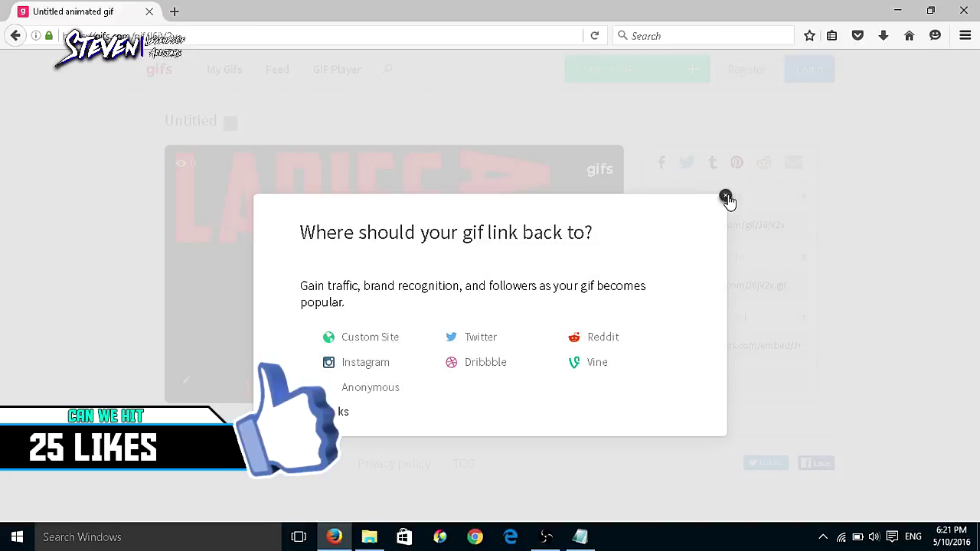
Dismiss the 'Where should your gif link back to?' popup to reveal the finished GIF.
{"action": "left_click", "coordinate": [726, 197]}
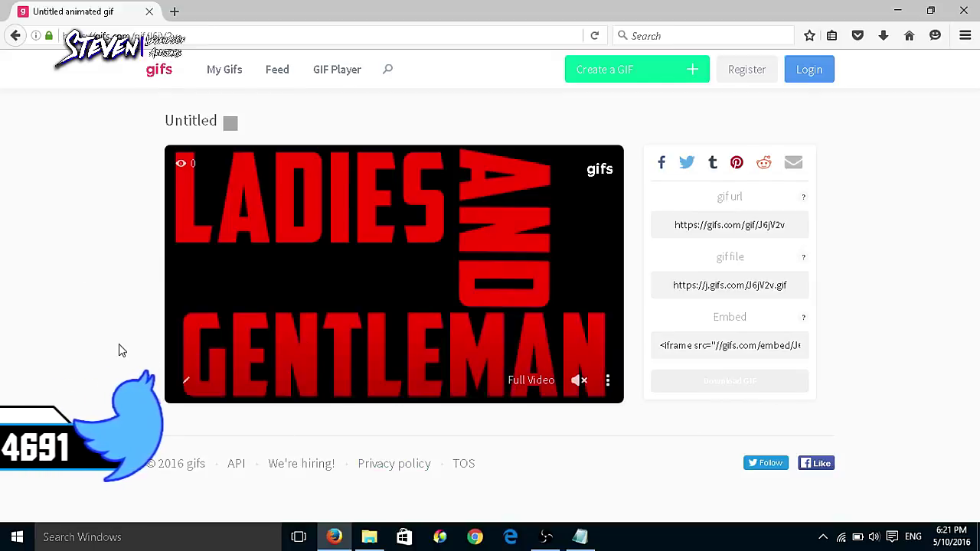
{"action": "right_click", "coordinate": [288, 234]}
{"action": "key", "text": "Escape"}
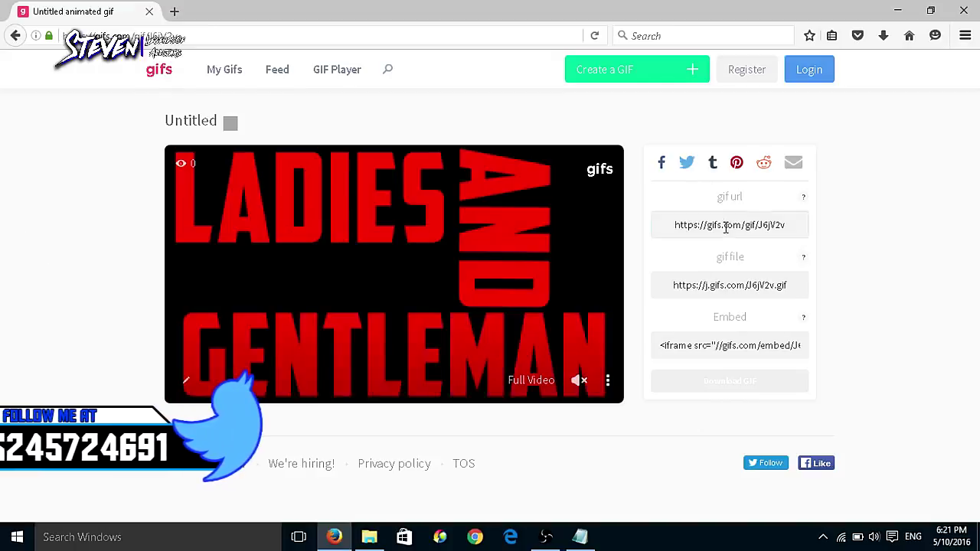
{"action": "left_click", "coordinate": [726, 226]}
{"action": "left_click", "coordinate": [725, 391]}
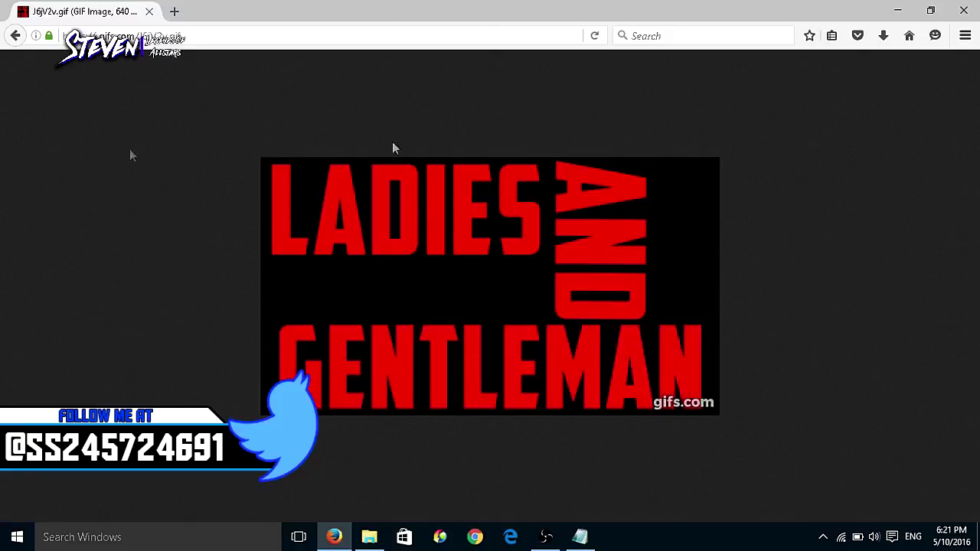
{"action": "left_click", "coordinate": [15, 35]}
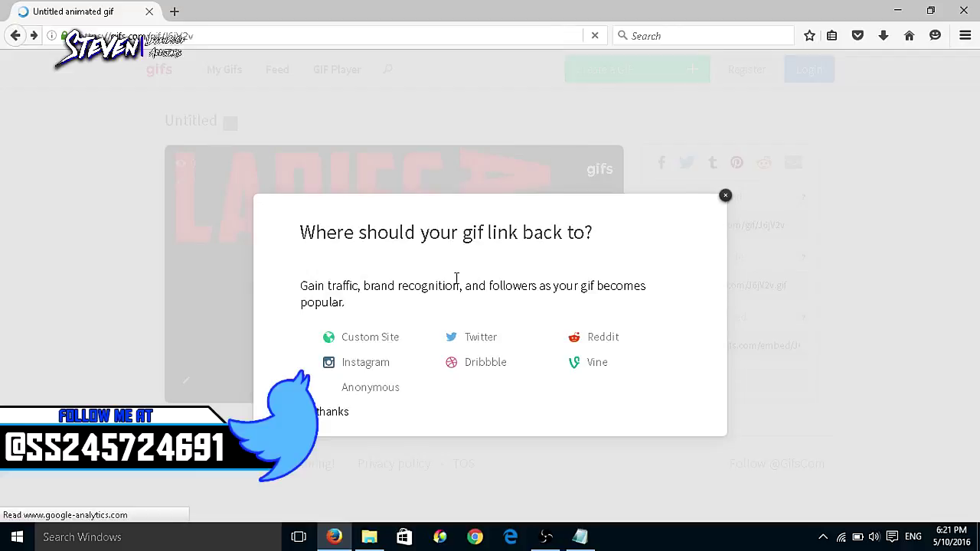
{"action": "left_click", "coordinate": [726, 197]}
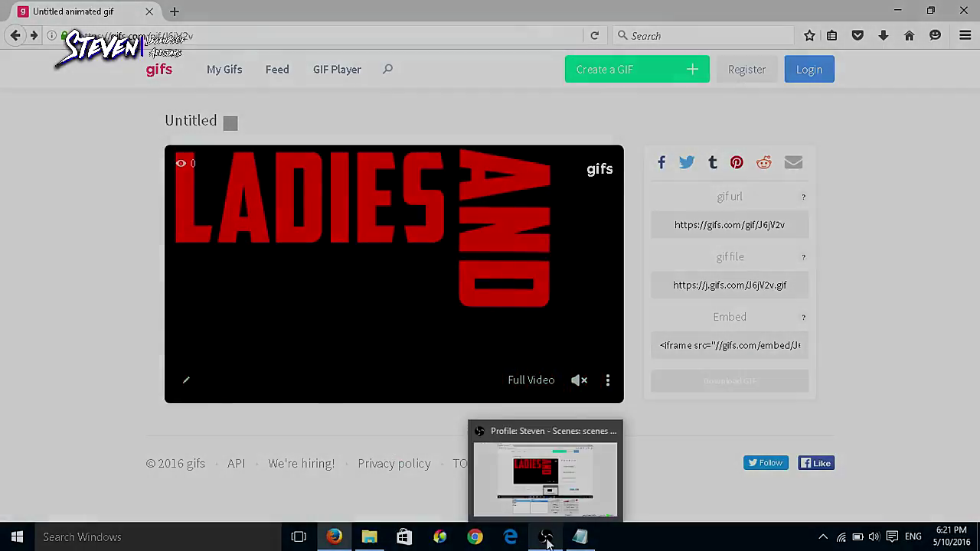
Bring the OBS recorder window back to the front from the taskbar.
{"action": "left_click", "coordinate": [546, 536]}
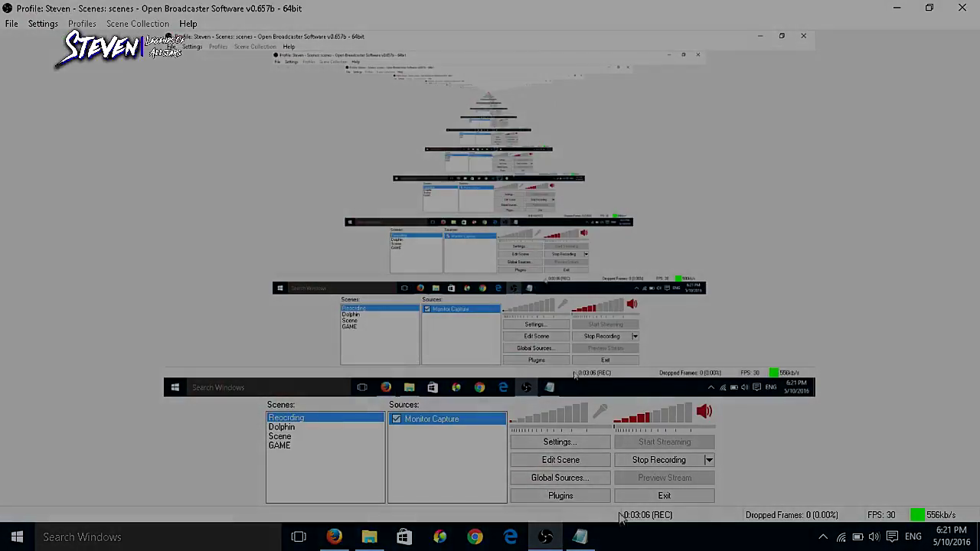